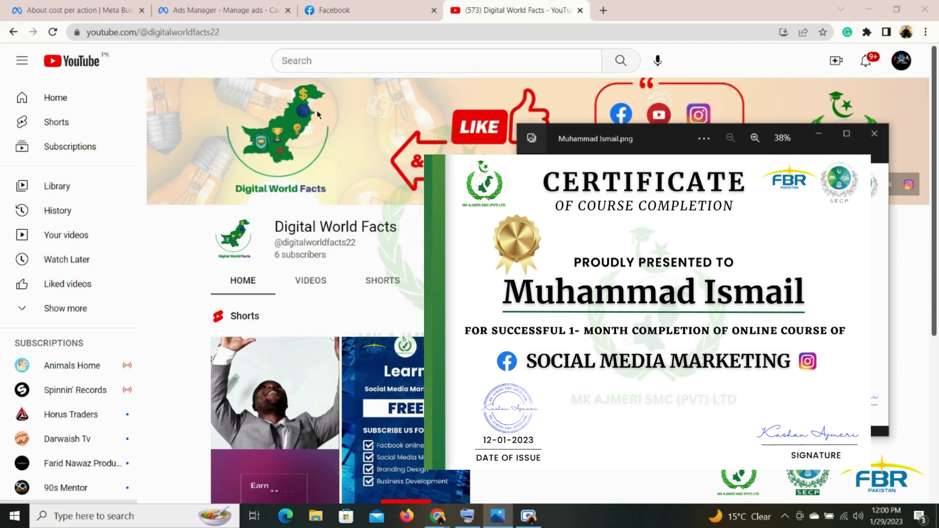
# Step: Start a new campaign in Meta Ads Manager and look over the six campaign objectives from Awareness to Sales
pyautogui.click(225, 9)
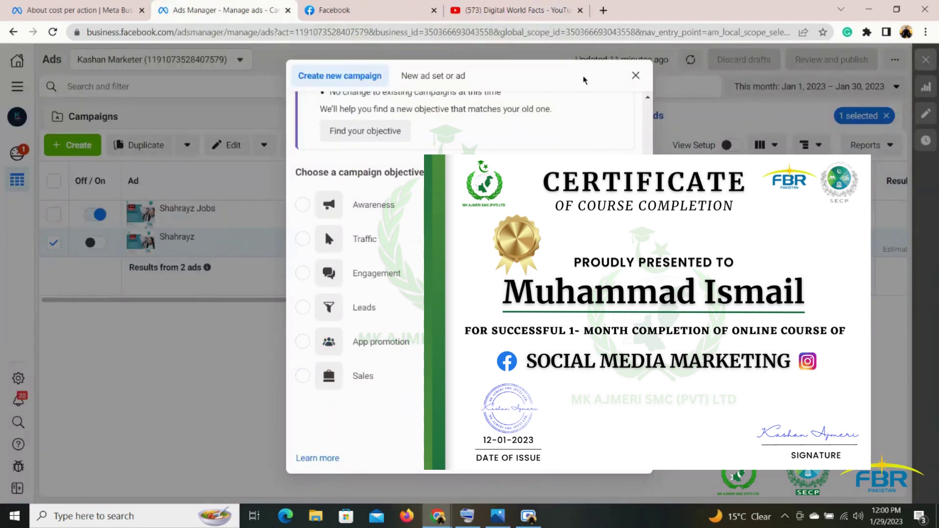
pyautogui.click(636, 75)
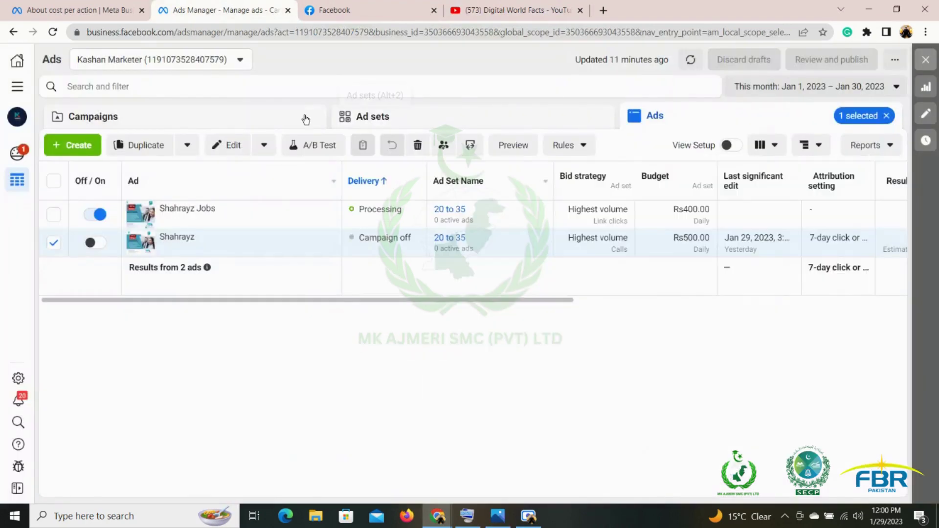
pyautogui.click(79, 145)
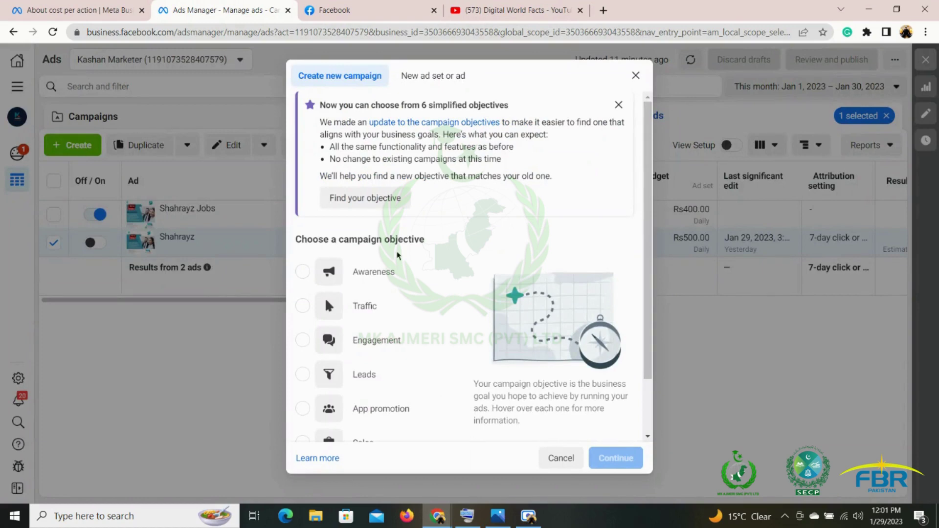
pyautogui.scroll(-2, 440, 342)
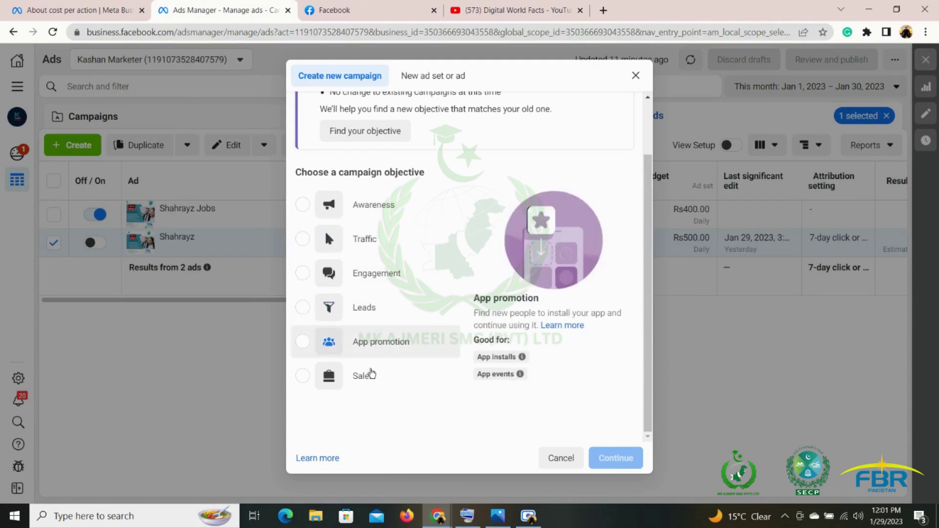
pyautogui.scroll(2, 398, 295)
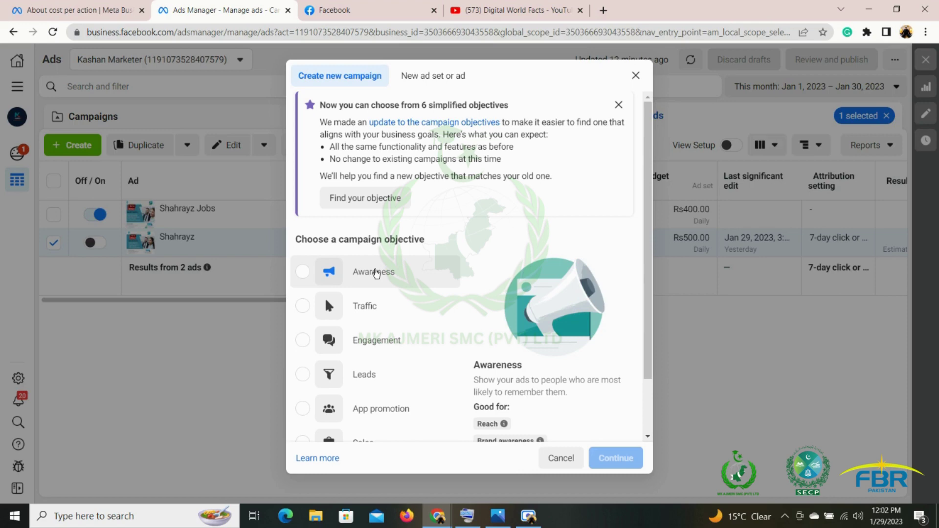
# Step: Switch to Facebook and examine the Art Creation Company sponsored video post, including its download link, reactions, comments and shares
pyautogui.click(378, 11)
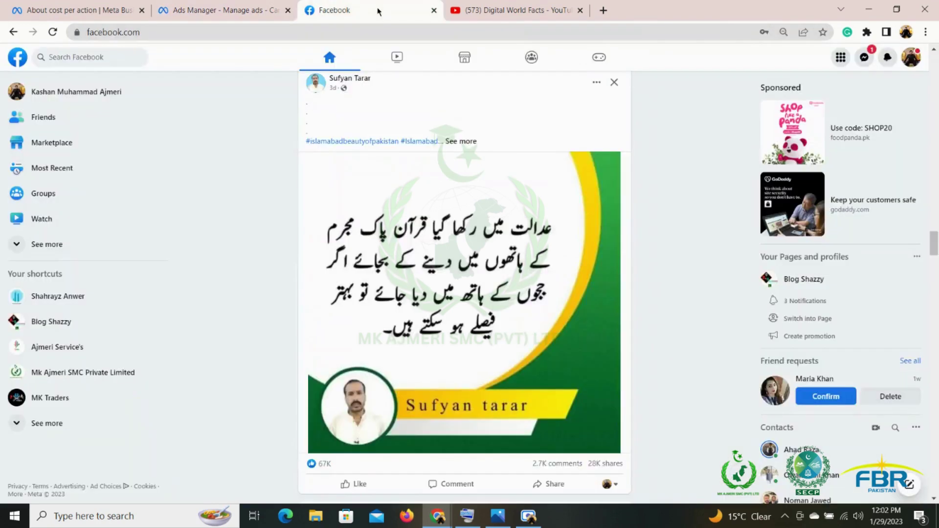
pyautogui.scroll(-7, 336, 169)
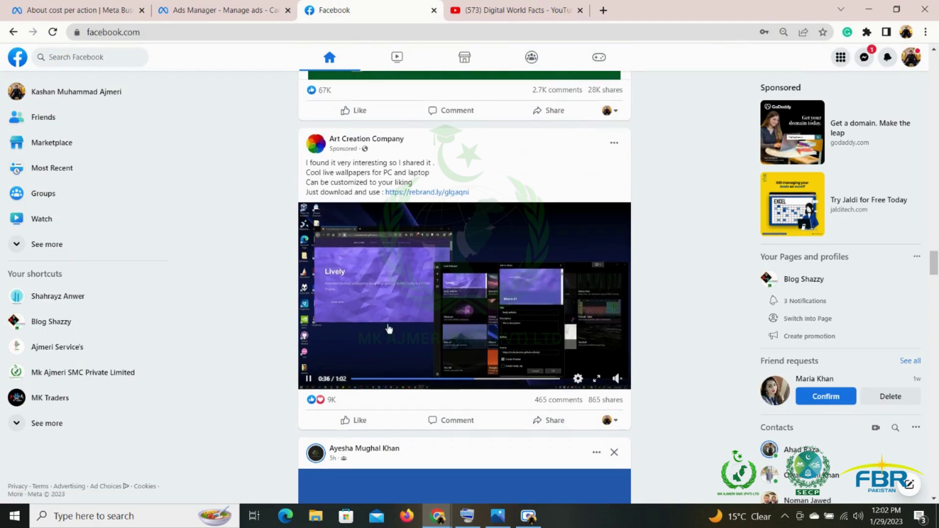
pyautogui.scroll(-2, 389, 328)
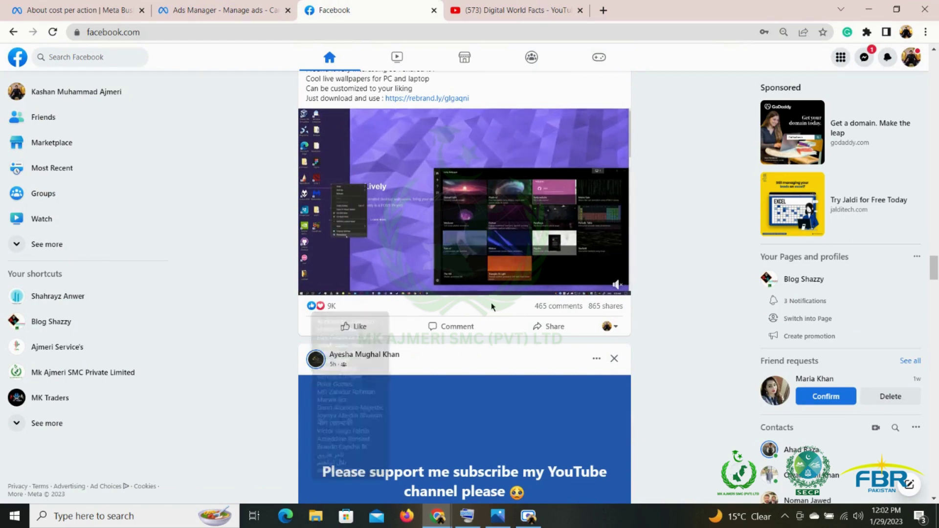
pyautogui.moveTo(562, 309)
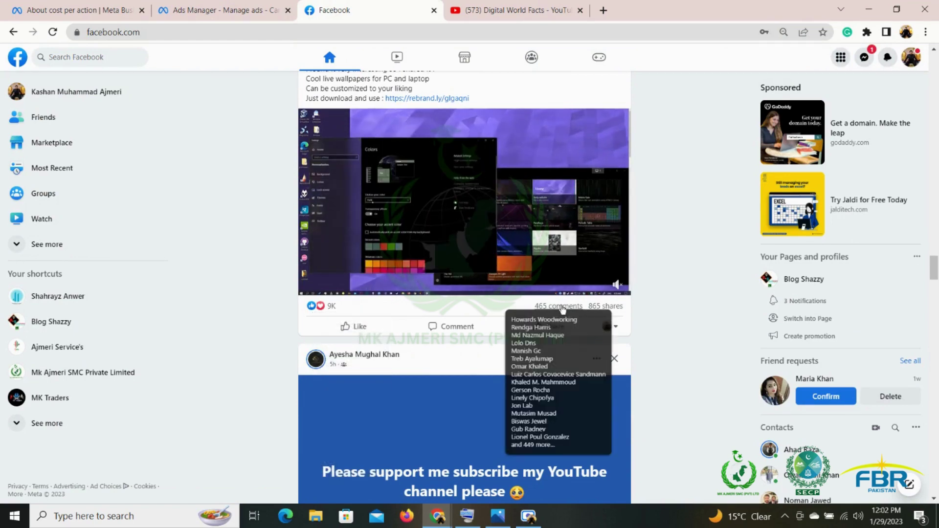
pyautogui.moveTo(594, 308)
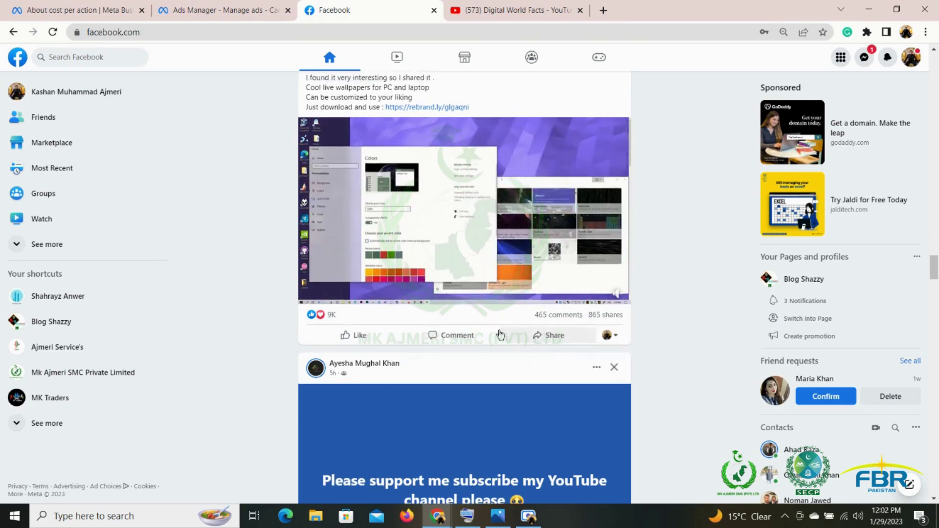
pyautogui.scroll(1, 499, 335)
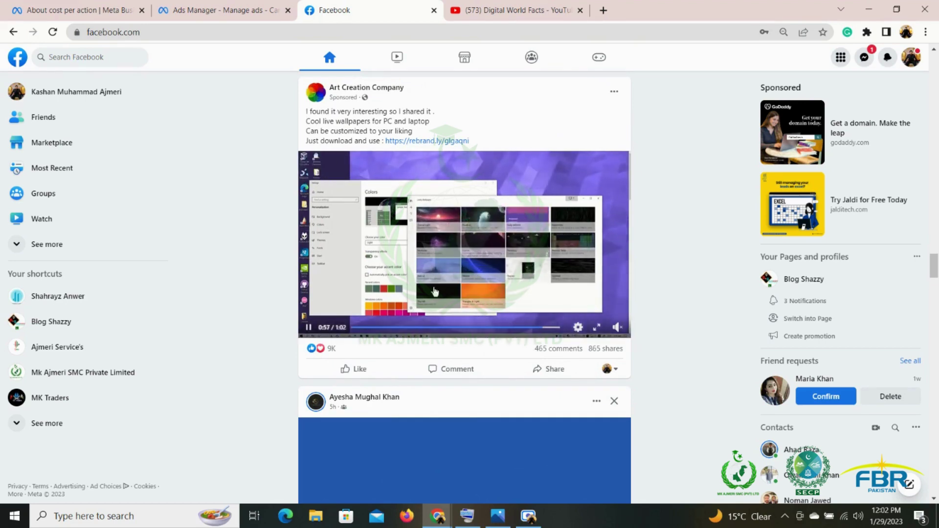
pyautogui.scroll(-3, 435, 291)
pyautogui.scroll(4, 327, 152)
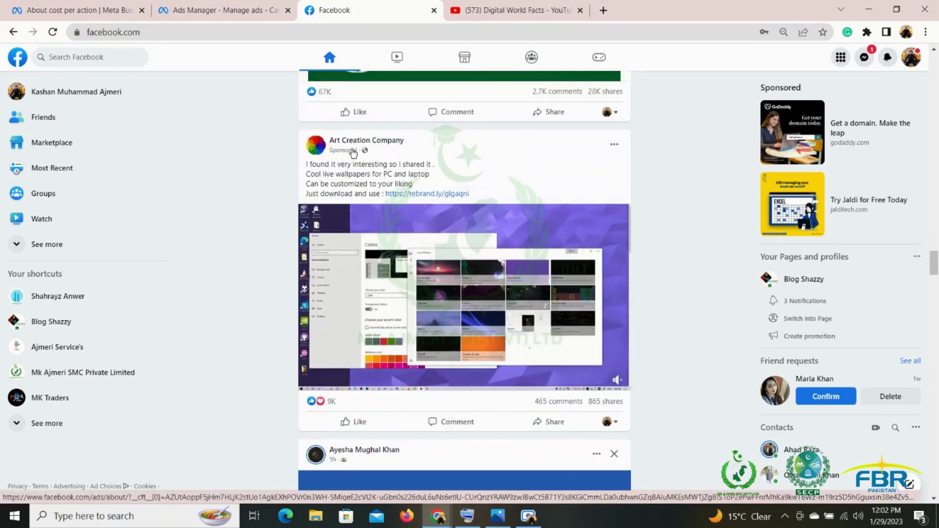
pyautogui.scroll(-4, 401, 186)
pyautogui.scroll(3, 431, 202)
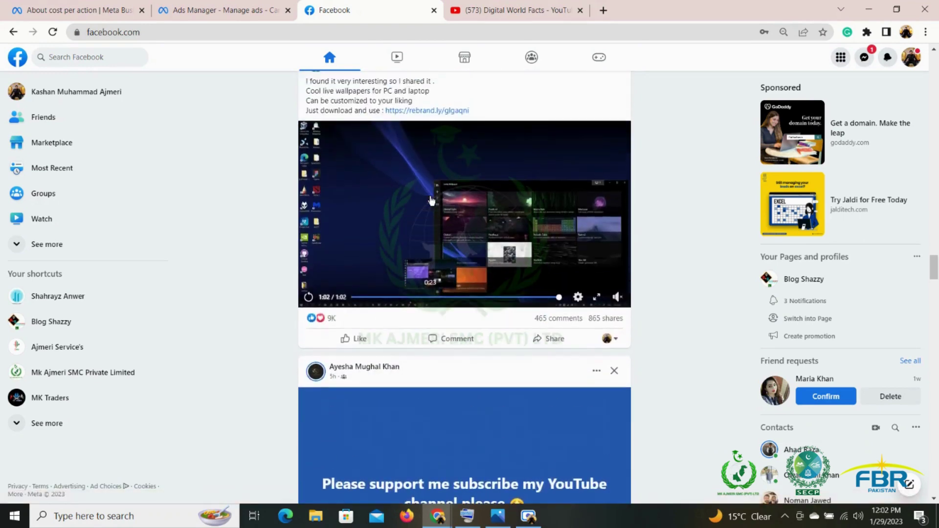
# Step: Return to Ads Manager and review the descriptions of the Traffic and Leads objectives for the new campaign
pyautogui.click(230, 10)
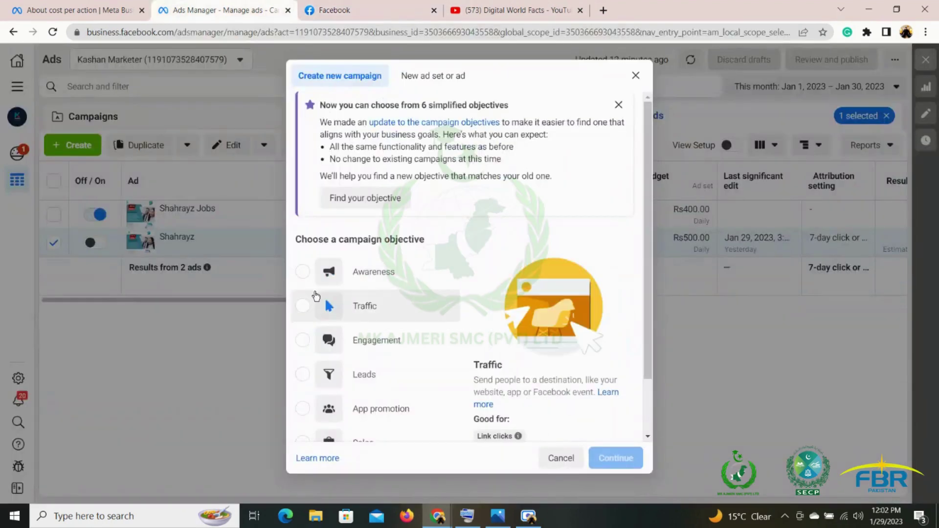
pyautogui.scroll(-2, 315, 296)
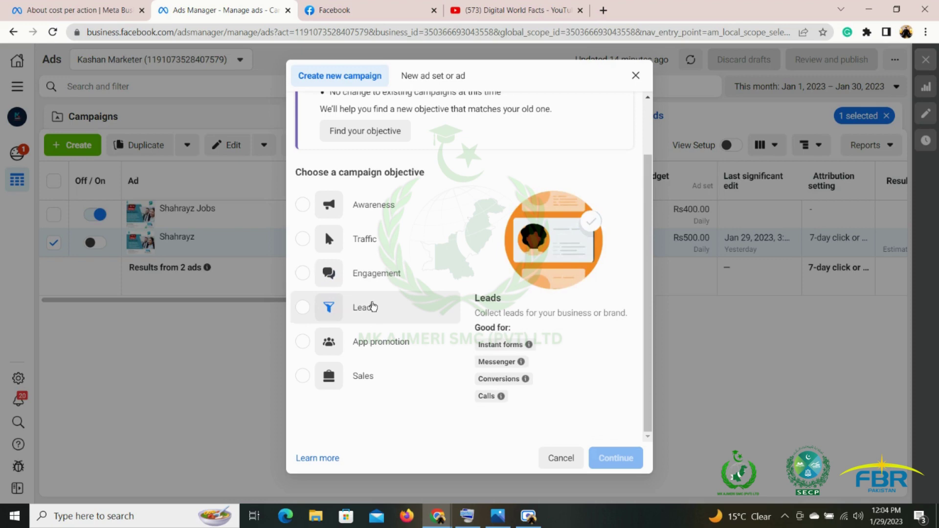
# Step: Find the FanpageKarma sponsored post in the Facebook feed, view its Sign up landing page, and close that page
pyautogui.click(352, 11)
pyautogui.scroll(-6, 417, 245)
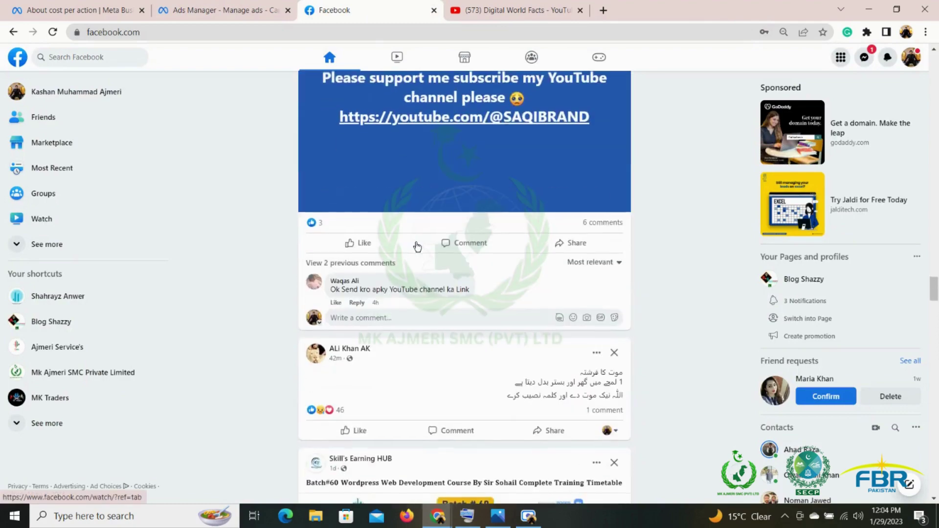
pyautogui.scroll(-20, 417, 246)
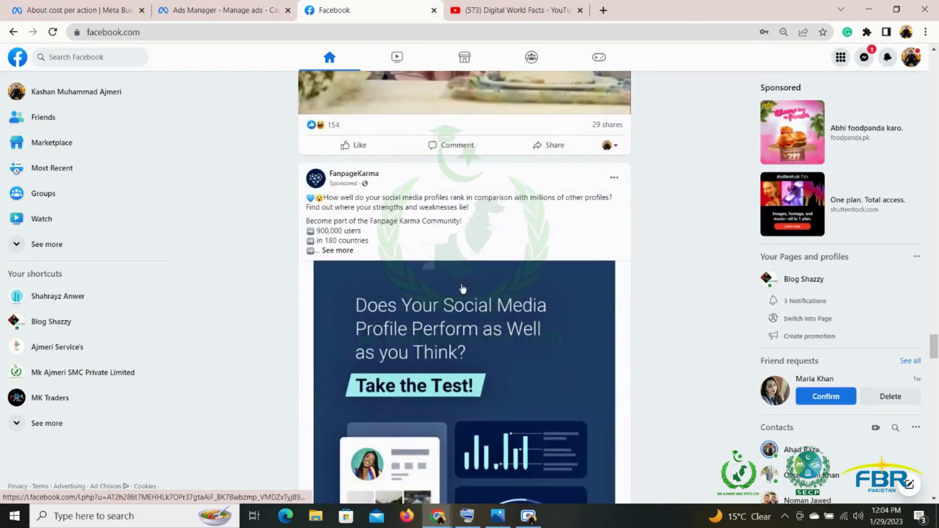
pyautogui.scroll(-4, 419, 330)
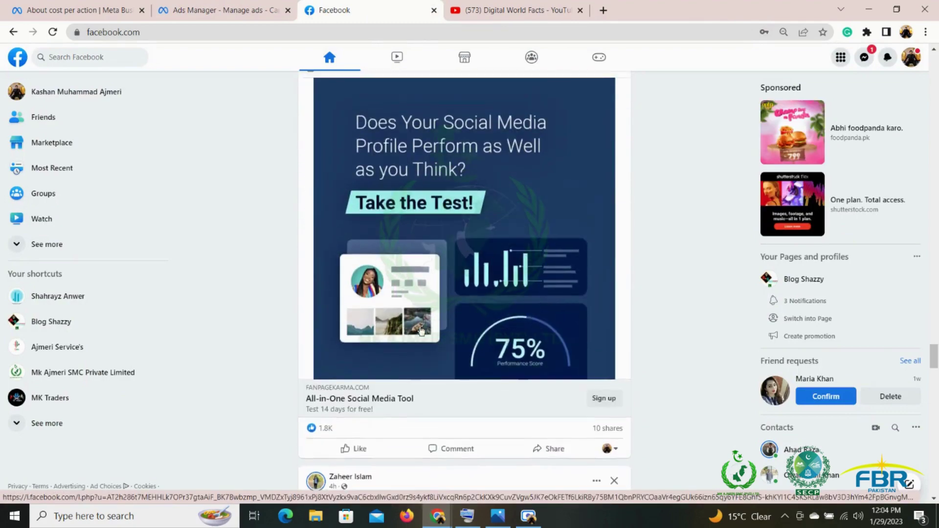
pyautogui.scroll(2, 421, 330)
pyautogui.scroll(-2, 418, 338)
pyautogui.scroll(1, 415, 344)
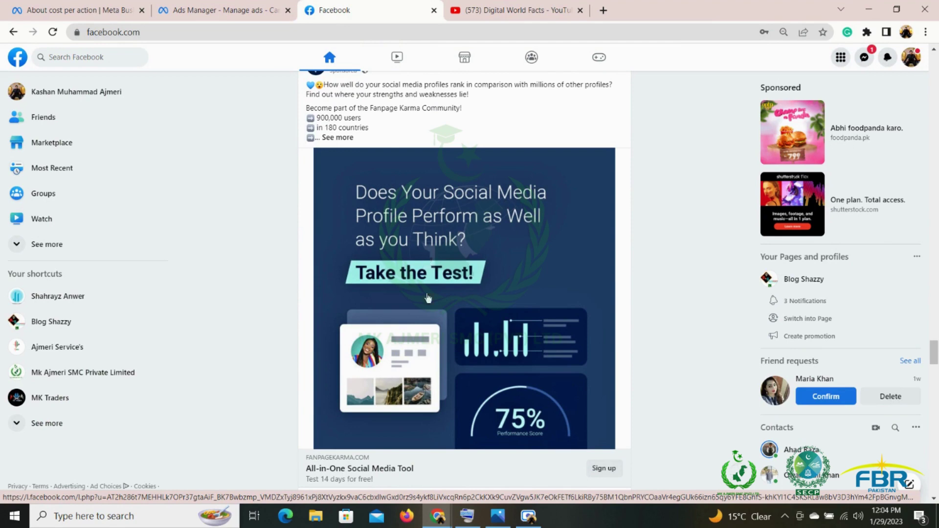
pyautogui.scroll(-2, 422, 314)
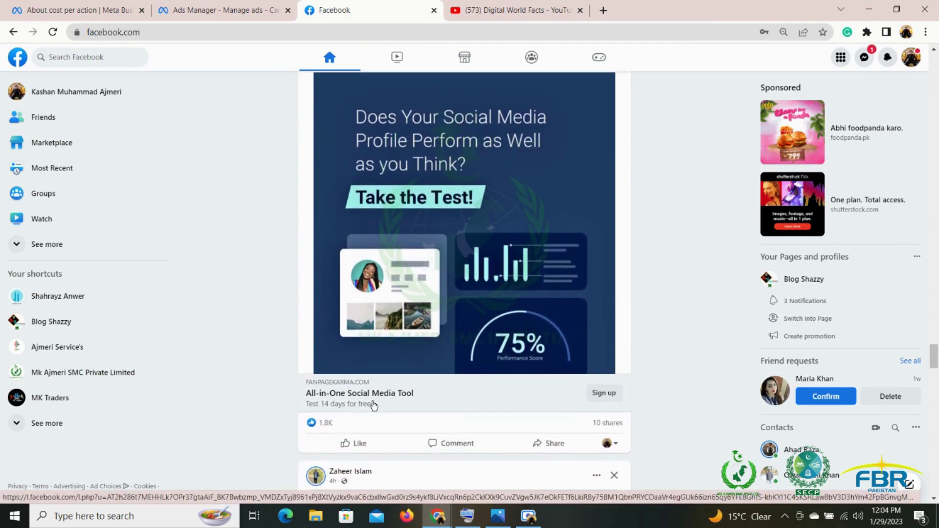
pyautogui.click(601, 395)
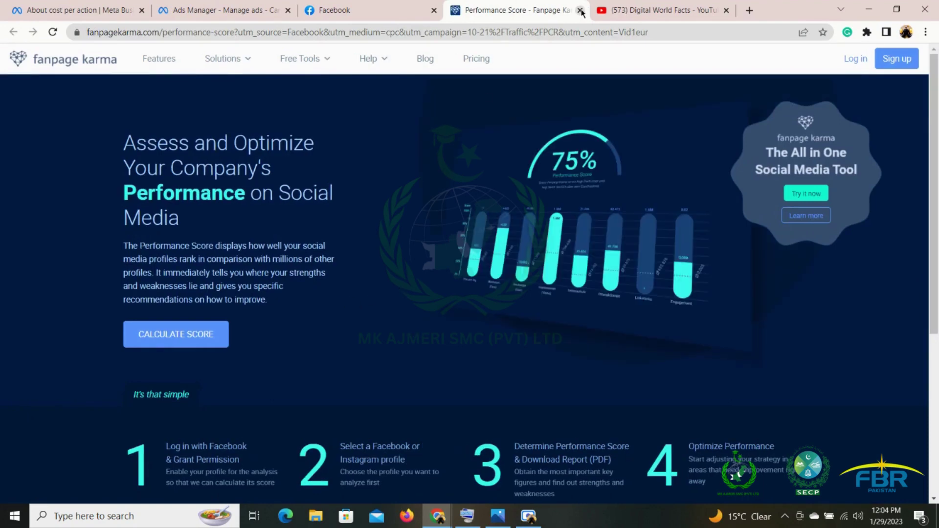
pyautogui.click(580, 9)
# Step: Find the BMG TV sponsored post further down the feed and examine its text, video and engagement
pyautogui.scroll(-10, 423, 335)
pyautogui.scroll(-15, 423, 335)
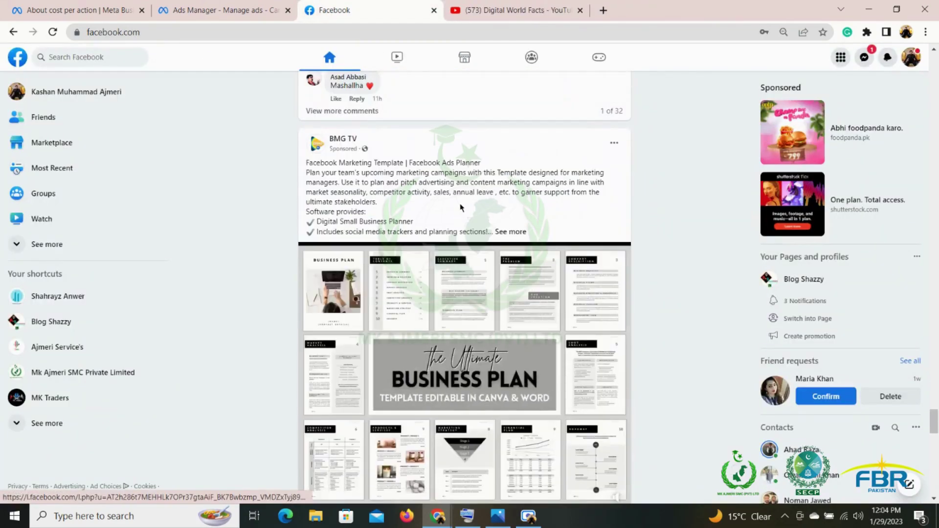
pyautogui.scroll(-4, 423, 337)
pyautogui.scroll(-4, 552, 334)
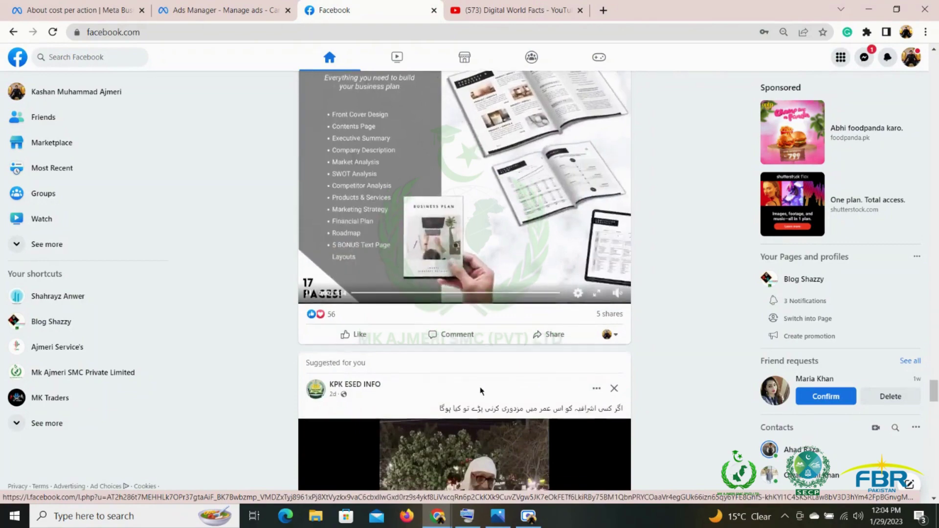
pyautogui.scroll(4, 479, 277)
pyautogui.scroll(4, 479, 277)
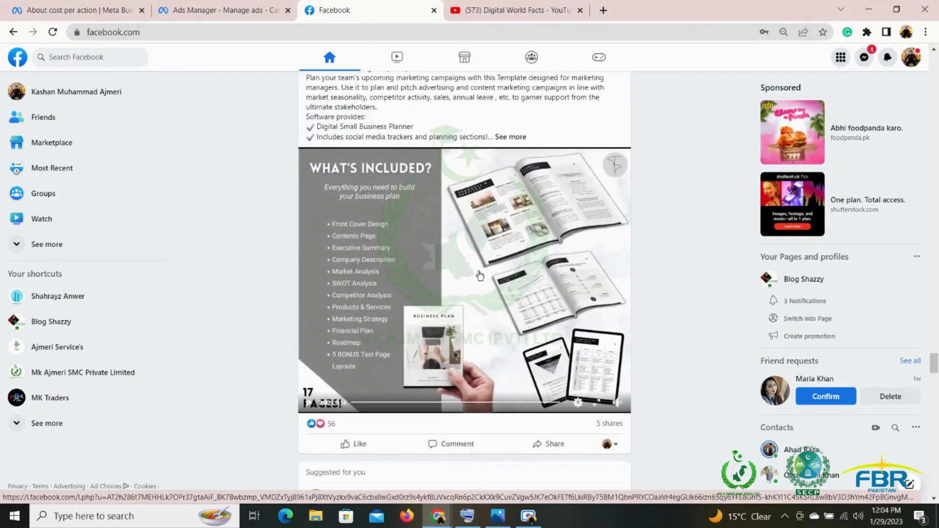
pyautogui.scroll(-2, 465, 284)
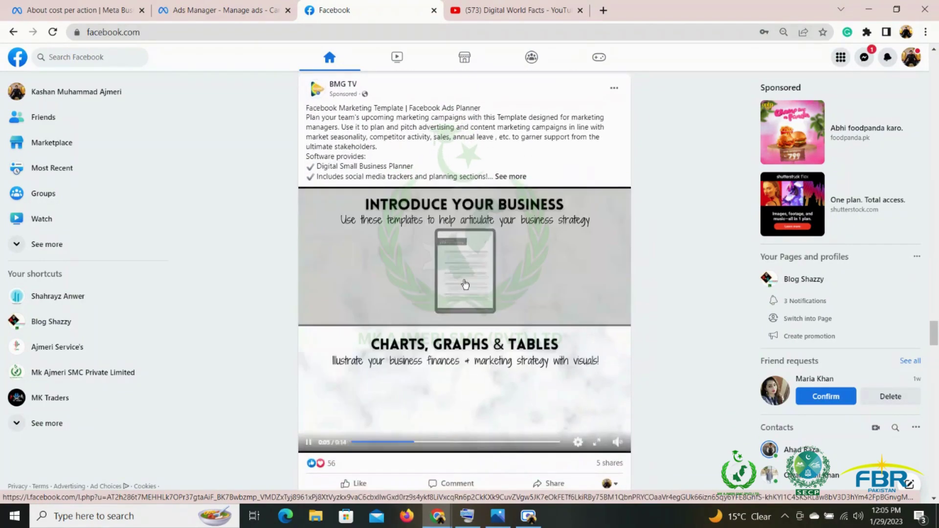
# Step: Continue through the feed to the Actress Gallery sponsored post and examine its live wallpaper video ad
pyautogui.scroll(-8, 465, 283)
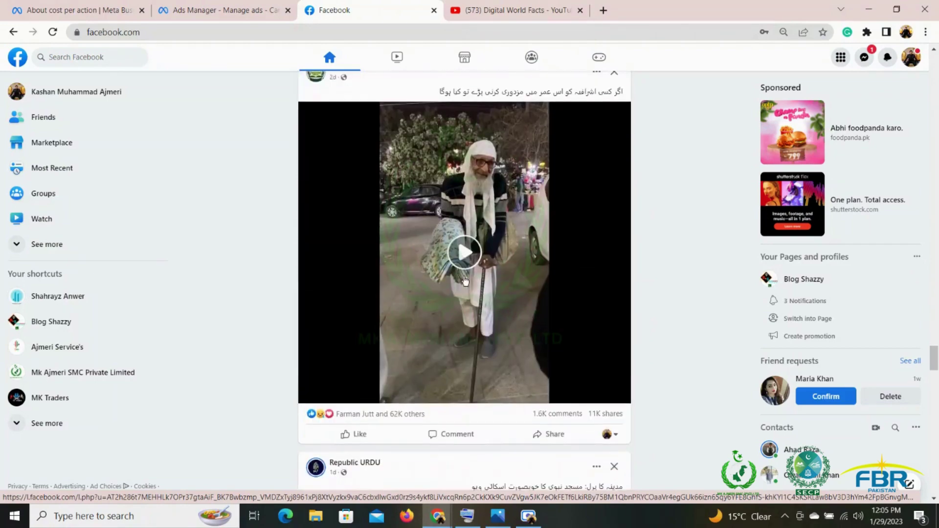
pyautogui.scroll(-5, 499, 375)
pyautogui.scroll(-15, 498, 375)
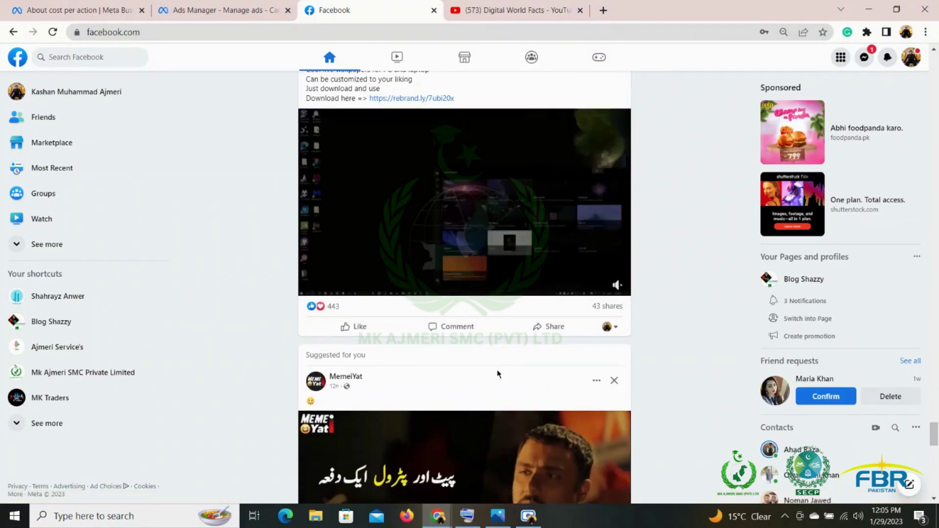
pyautogui.scroll(2, 497, 375)
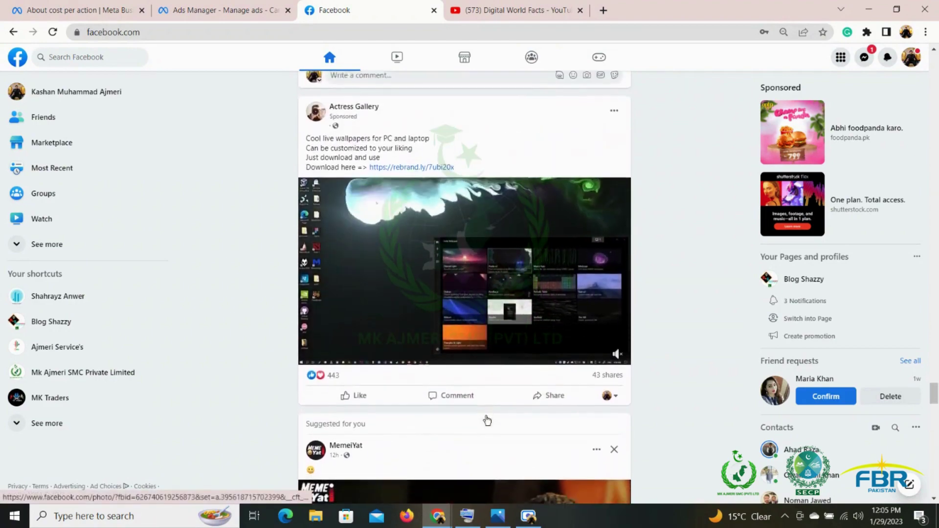
# Step: Find the Krave Mart sponsored post in the feed and examine its product carousel with Order now links
pyautogui.scroll(-15, 487, 421)
pyautogui.scroll(-10, 487, 420)
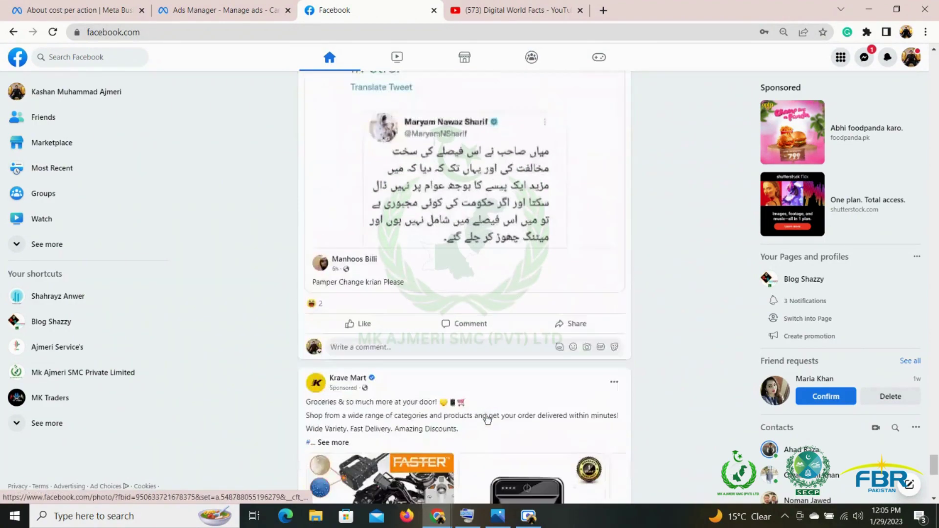
pyautogui.scroll(-2, 487, 418)
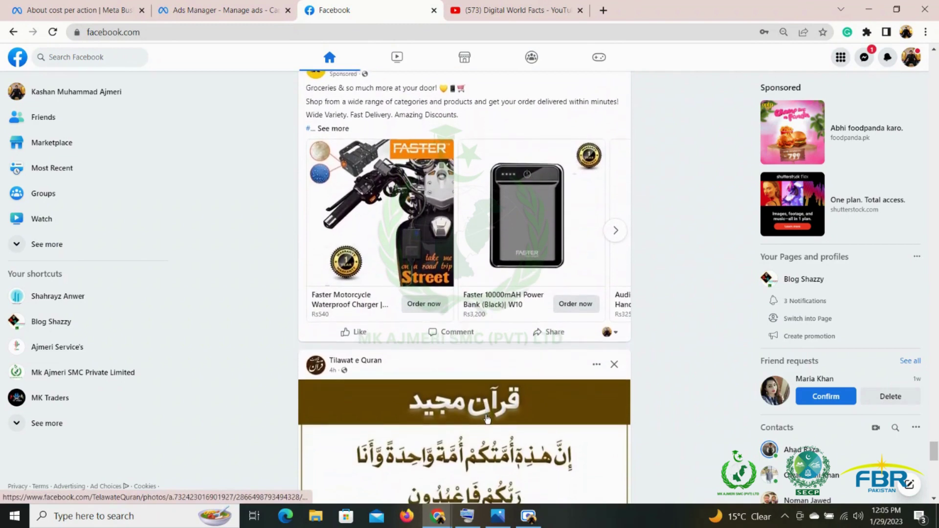
pyautogui.scroll(2, 487, 418)
pyautogui.scroll(1, 487, 417)
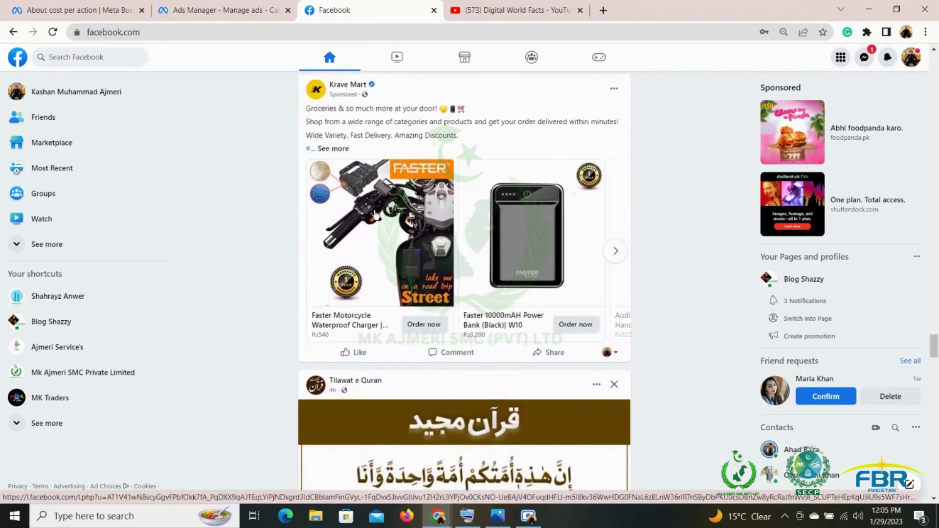
pyautogui.scroll(-1, 374, 215)
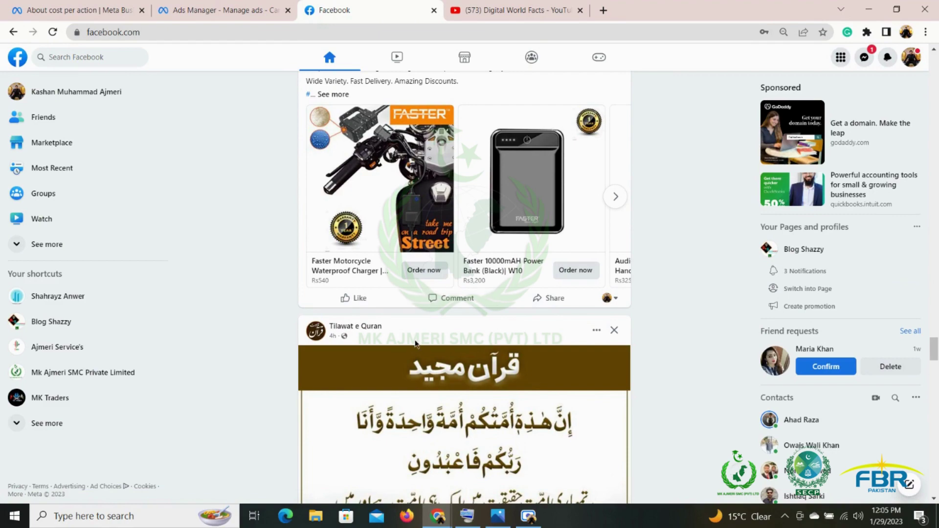
# Step: Find the Atlassian sponsored post, examine its Jira Software video and Sign up offer, and return to the campaign objectives in Ads Manager
pyautogui.scroll(-2, 415, 344)
pyautogui.scroll(-5, 415, 344)
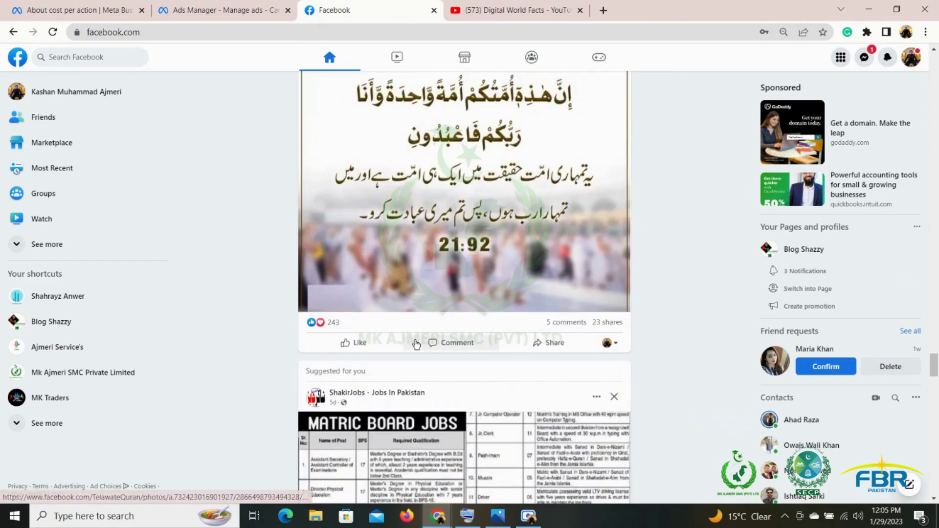
pyautogui.scroll(-6, 415, 344)
pyautogui.scroll(-15, 415, 344)
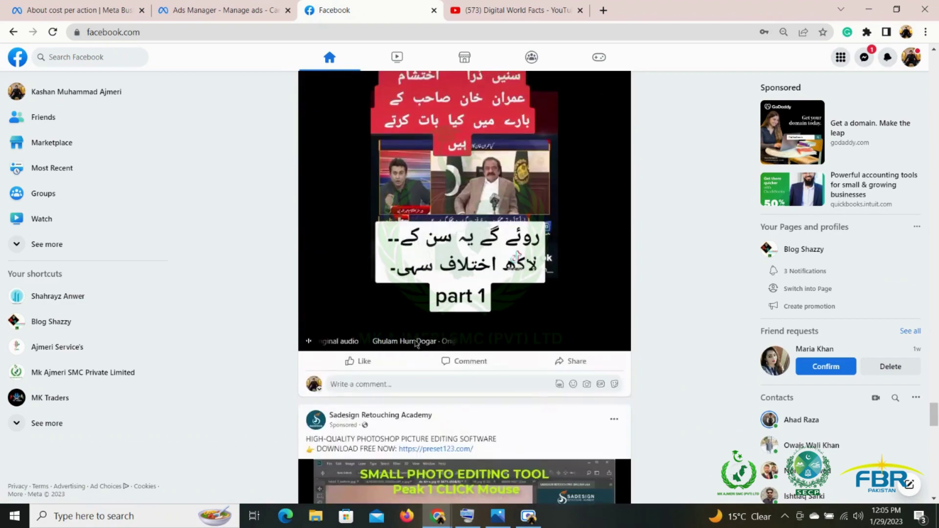
pyautogui.scroll(-13, 465, 422)
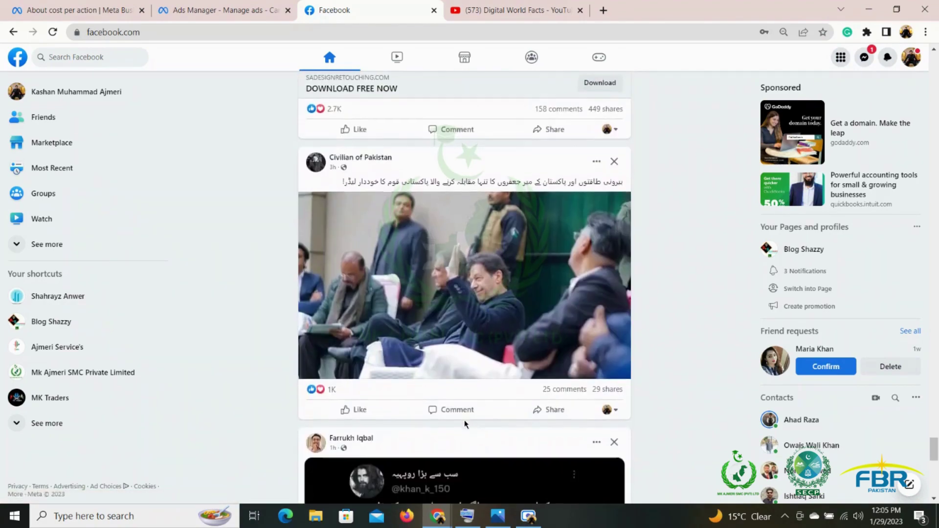
pyautogui.scroll(-15, 465, 419)
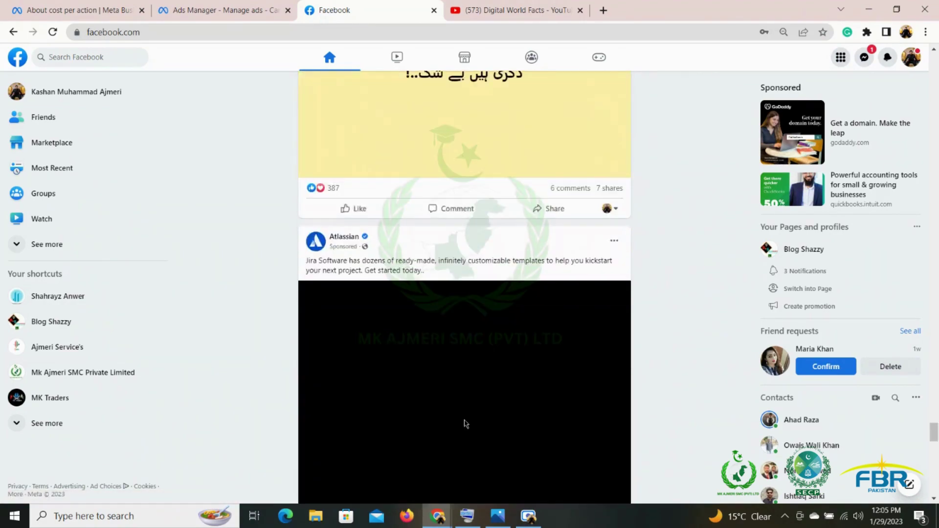
pyautogui.scroll(4, 464, 423)
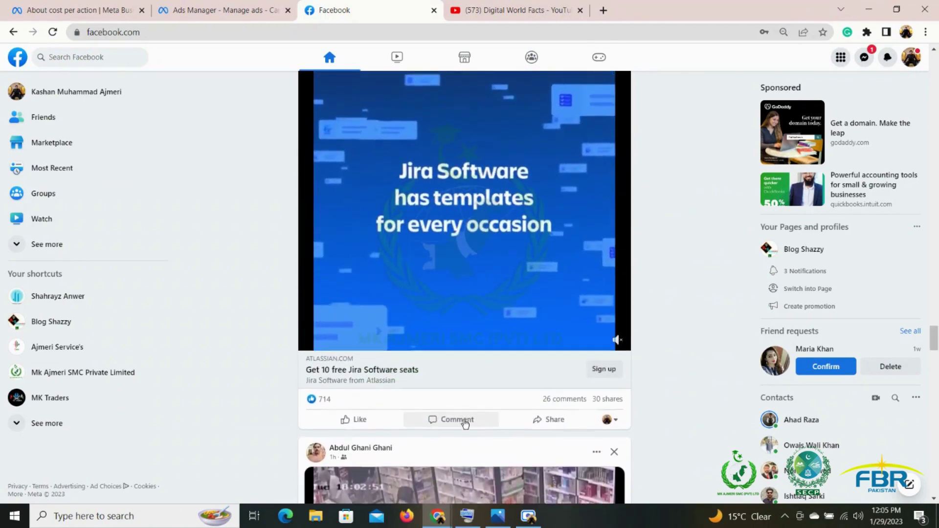
pyautogui.scroll(-1, 465, 423)
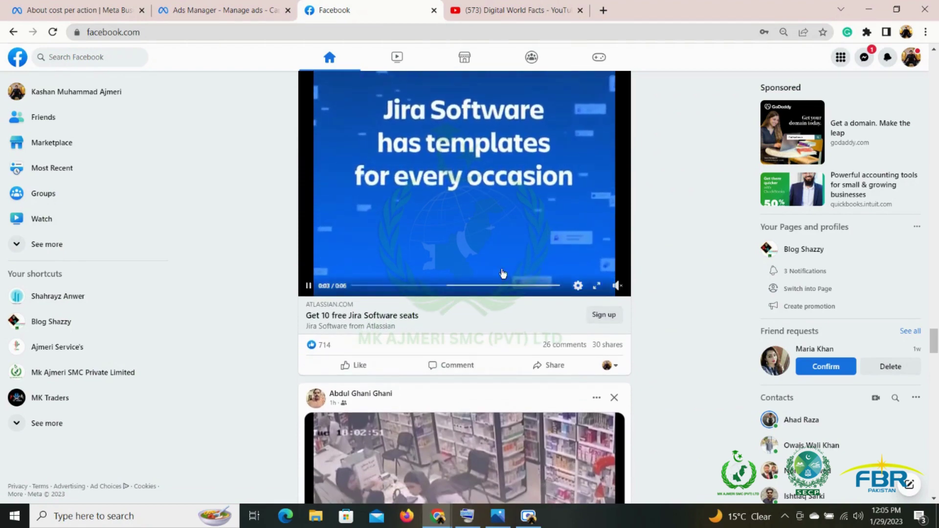
pyautogui.click(224, 10)
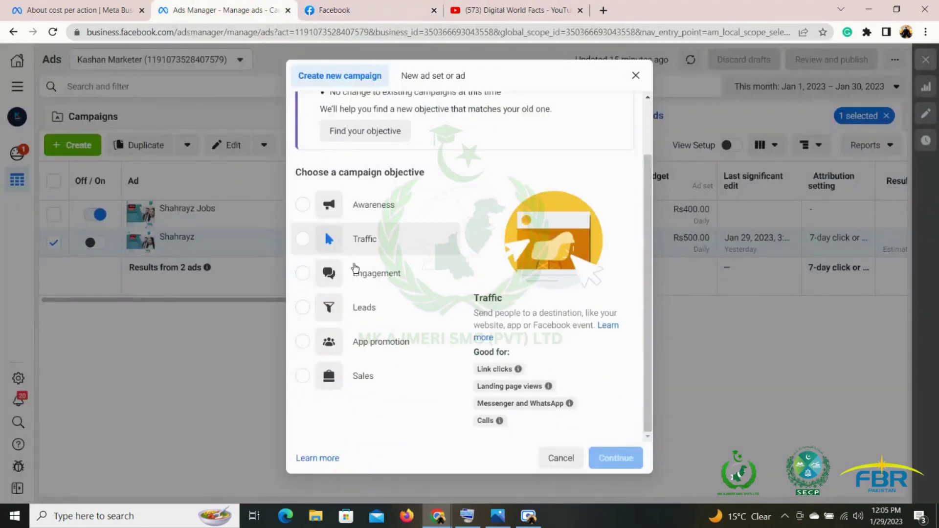